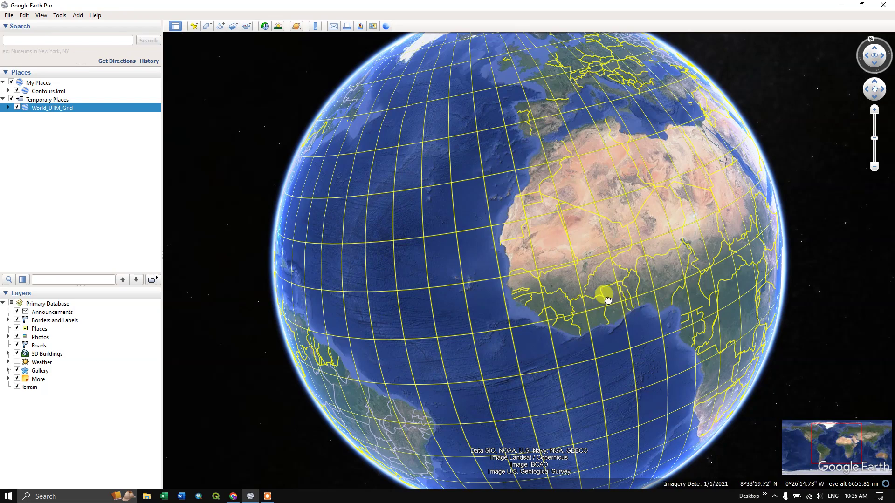
Step: Zoom into West Africa and check the UTM zone attributes over Nigeria
{"action": "left_click_drag", "start_coordinate": [599, 293], "coordinate": [494, 284]}
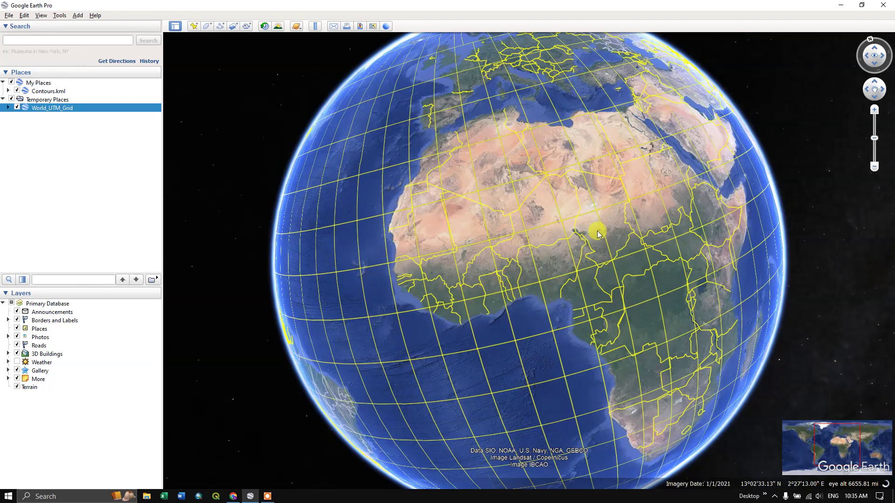
{"action": "double_click", "coordinate": [569, 263]}
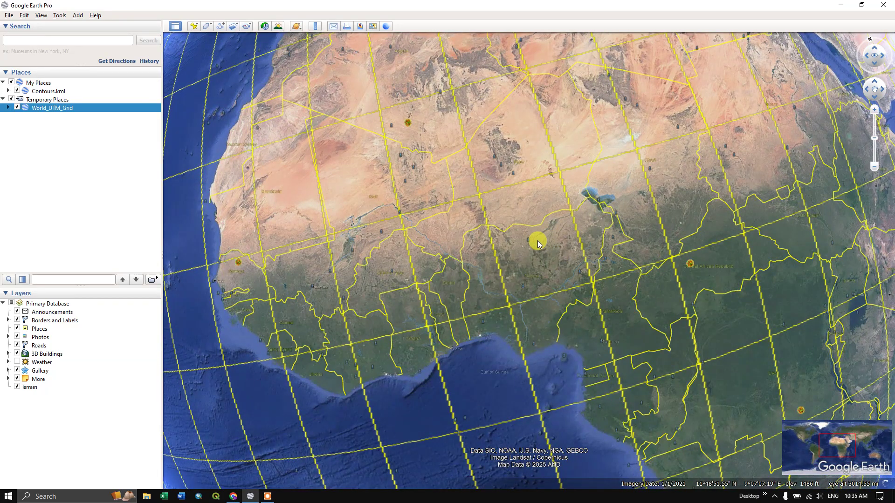
{"action": "scroll", "coordinate": [544, 257], "scroll_direction": "down", "scroll_amount": 1}
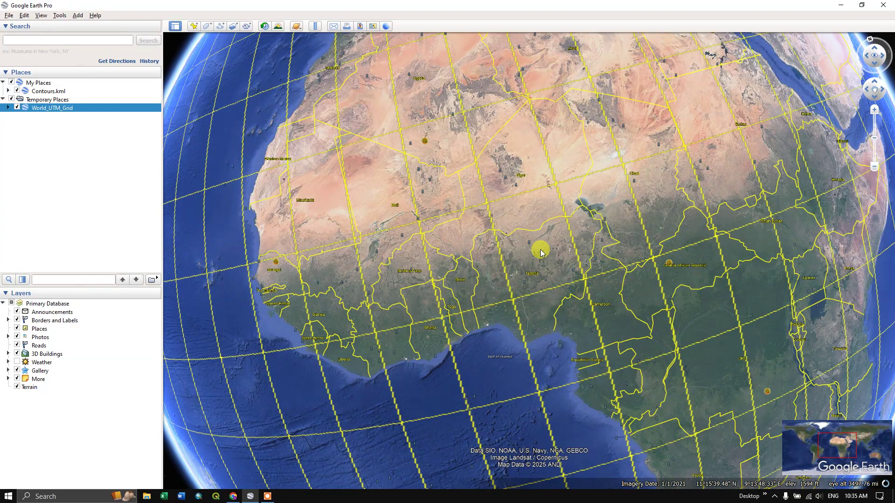
{"action": "left_click", "coordinate": [537, 249]}
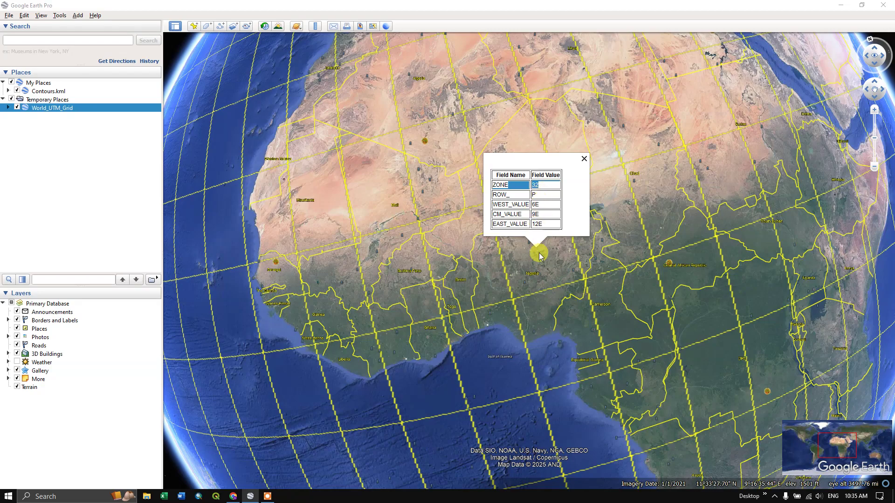
{"action": "scroll", "coordinate": [540, 256], "scroll_direction": "up", "scroll_amount": 2}
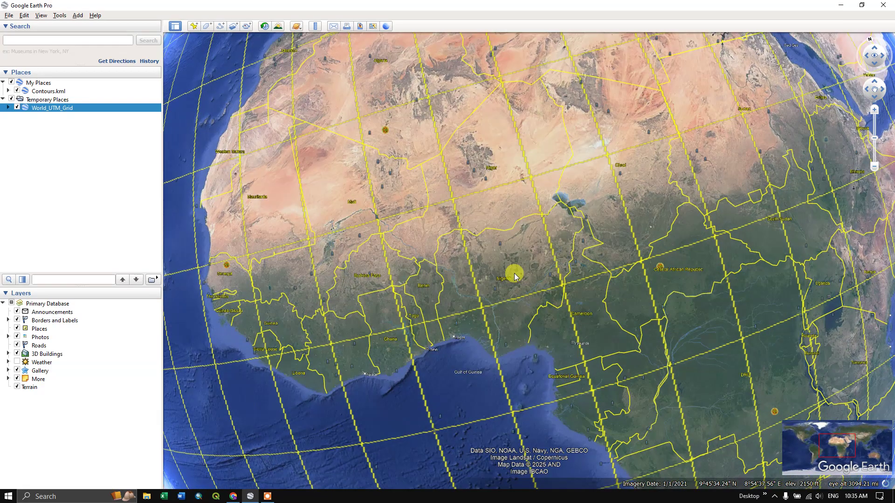
{"action": "scroll", "coordinate": [515, 276], "scroll_direction": "down", "scroll_amount": 5}
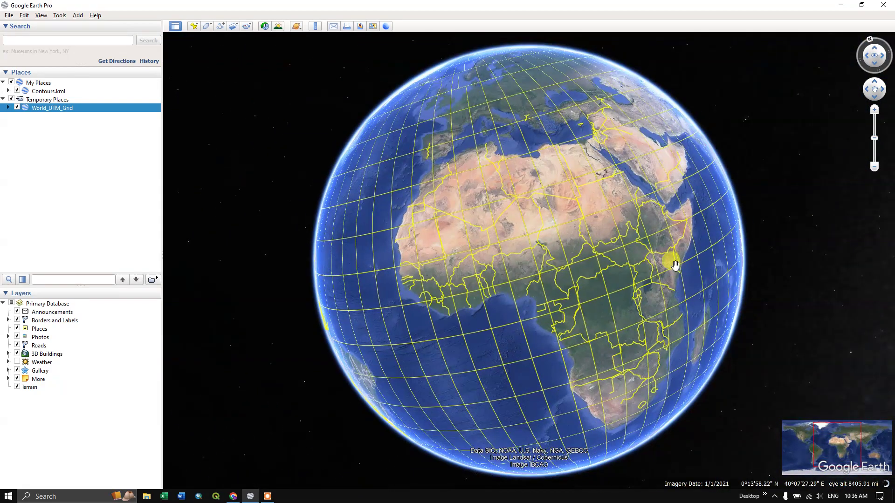
Step: Move to central India, inspect its UTM zone attributes, then zoom back out
{"action": "left_click_drag", "start_coordinate": [672, 265], "coordinate": [465, 306]}
{"action": "scroll", "coordinate": [598, 179], "scroll_direction": "up", "scroll_amount": 2}
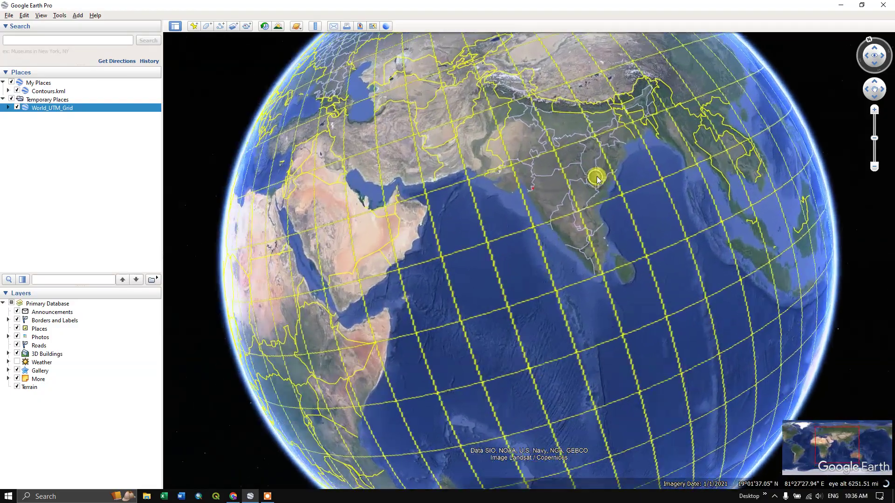
{"action": "scroll", "coordinate": [597, 179], "scroll_direction": "up", "scroll_amount": 5}
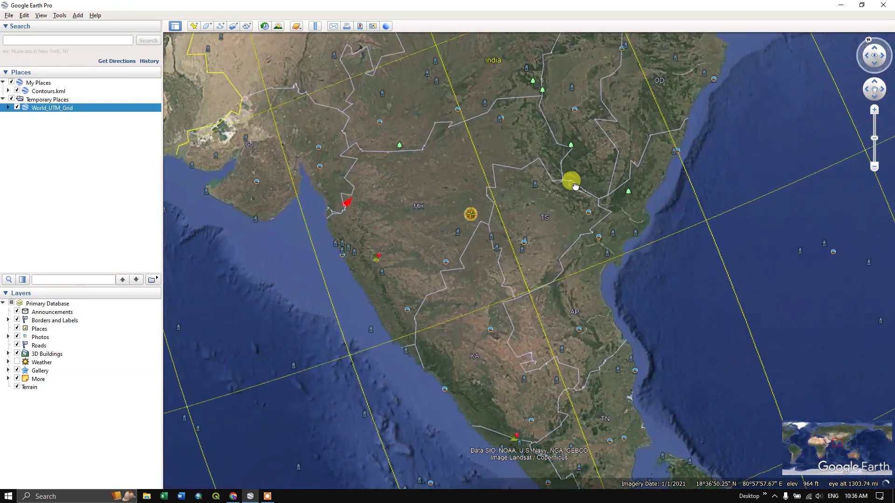
{"action": "left_click_drag", "start_coordinate": [575, 186], "coordinate": [561, 267]}
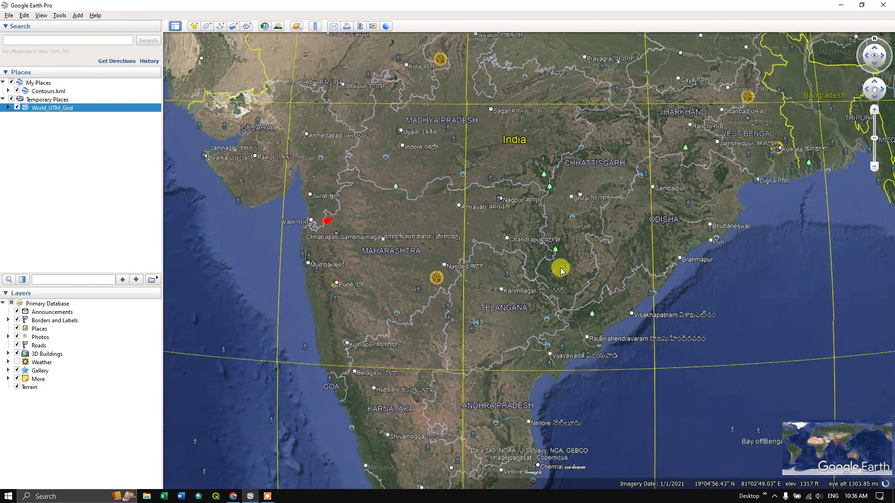
{"action": "scroll", "coordinate": [543, 230], "scroll_direction": "up", "scroll_amount": 1}
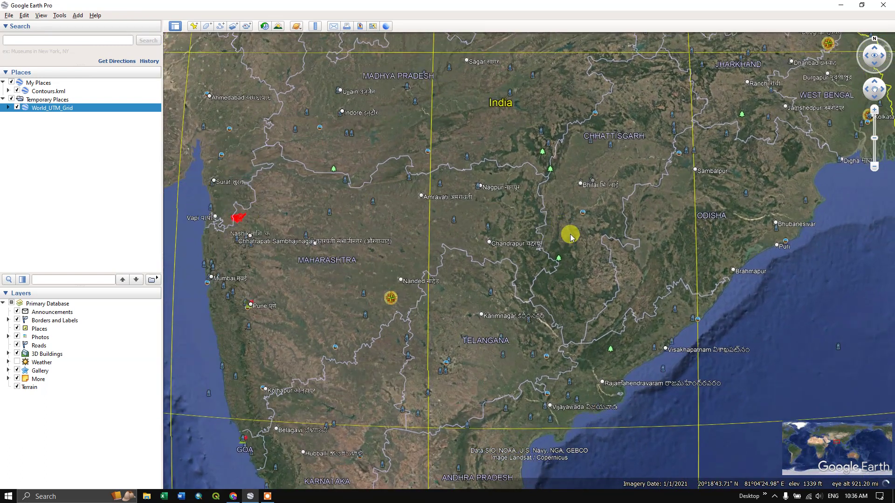
{"action": "left_click", "coordinate": [571, 237]}
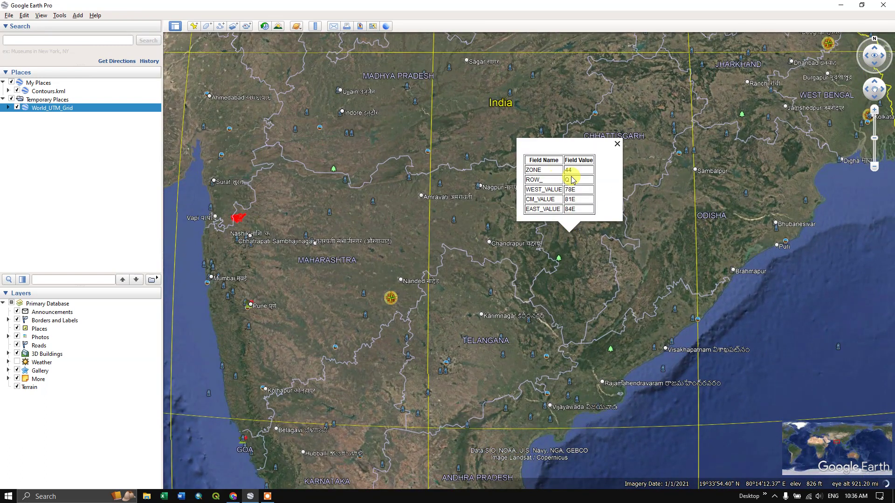
{"action": "left_click", "coordinate": [617, 144]}
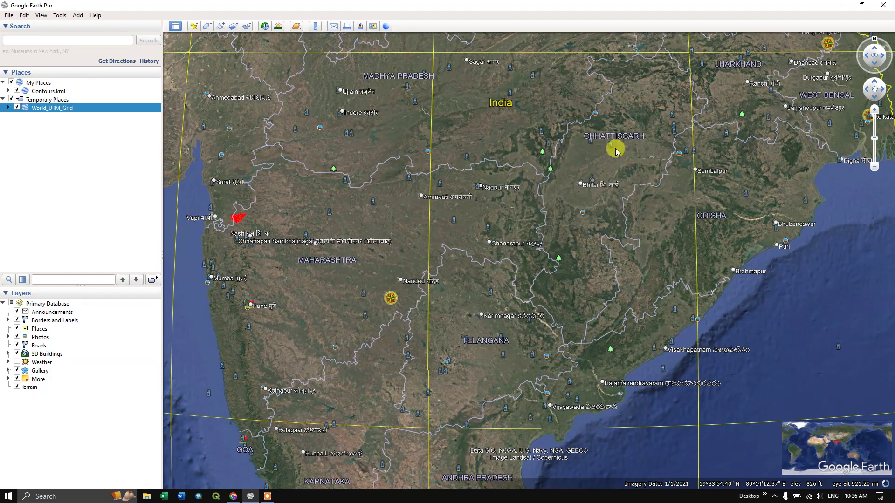
{"action": "scroll", "coordinate": [554, 327], "scroll_direction": "down", "scroll_amount": 2}
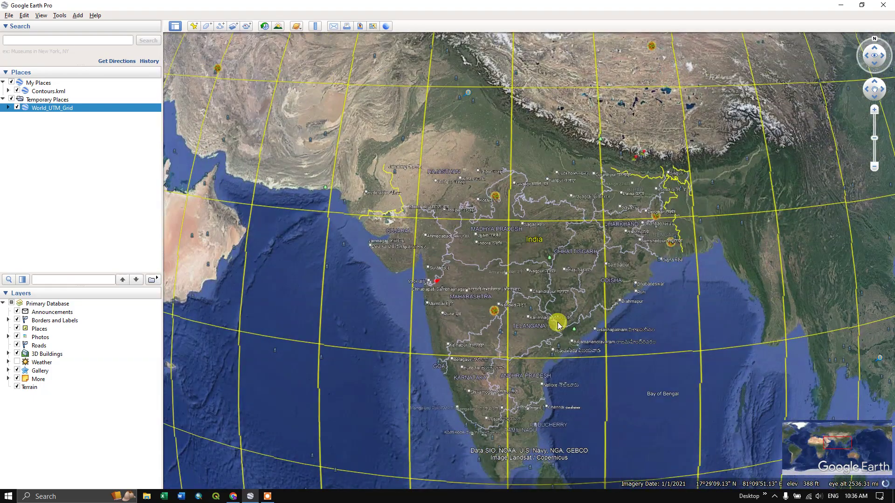
{"action": "scroll", "coordinate": [557, 329], "scroll_direction": "down", "scroll_amount": 1}
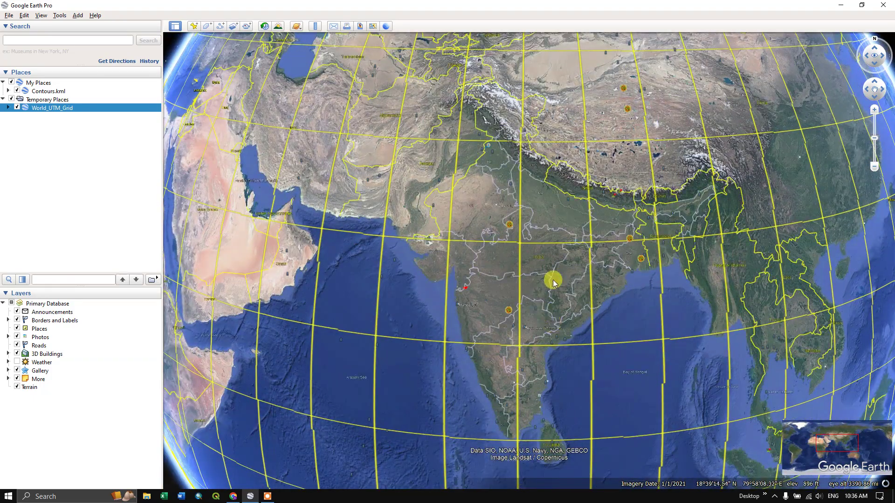
{"action": "scroll", "coordinate": [552, 326], "scroll_direction": "down", "scroll_amount": 2}
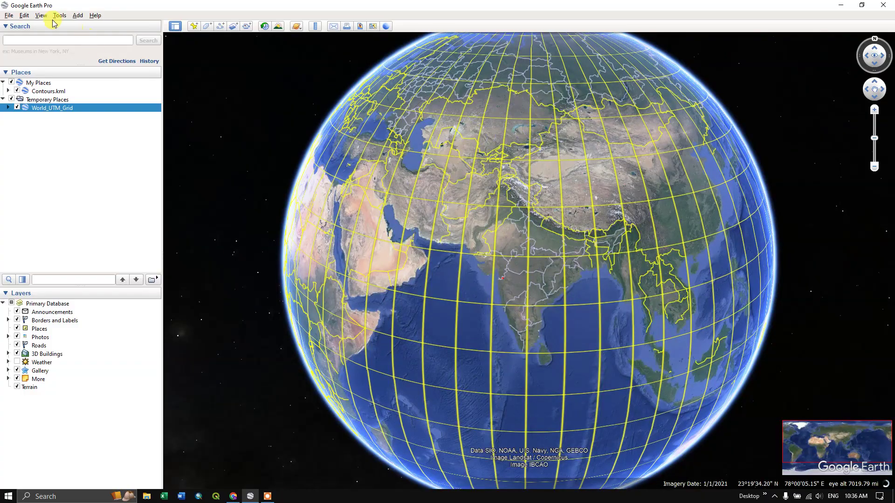
Step: Turn on the latitude/longitude grid and centre the Equator
{"action": "left_click", "coordinate": [42, 15]}
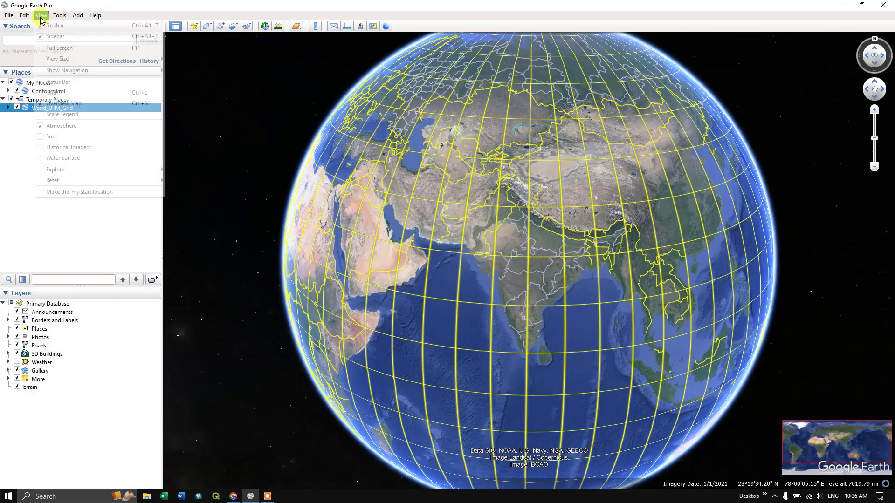
{"action": "left_click", "coordinate": [44, 92]}
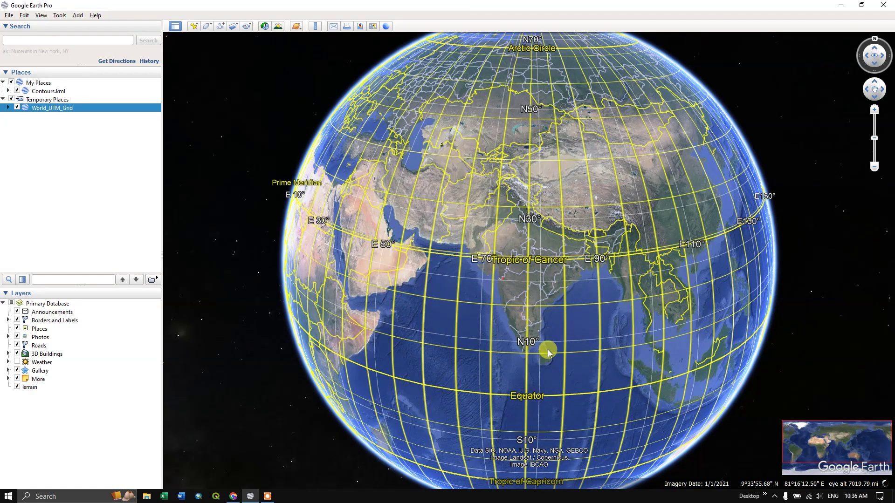
{"action": "left_click_drag", "start_coordinate": [542, 320], "coordinate": [540, 276]}
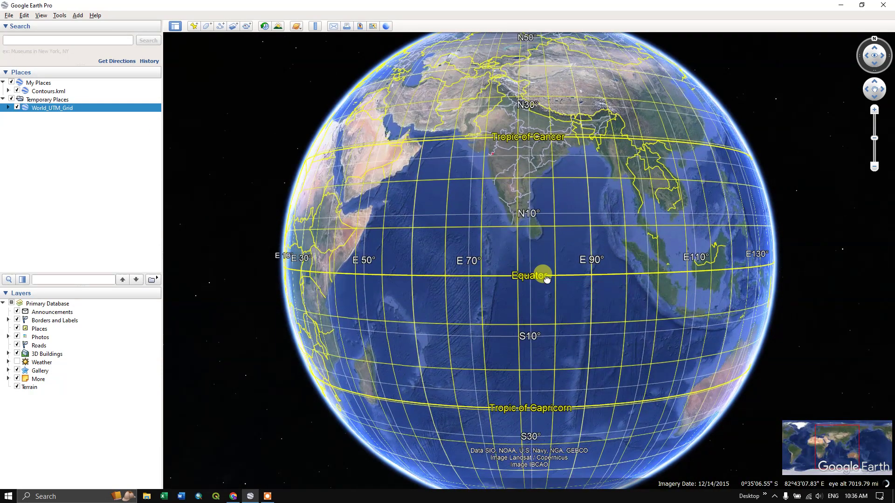
{"action": "scroll", "coordinate": [583, 273], "scroll_direction": "up", "scroll_amount": 3}
{"action": "scroll", "coordinate": [555, 270], "scroll_direction": "up", "scroll_amount": 2}
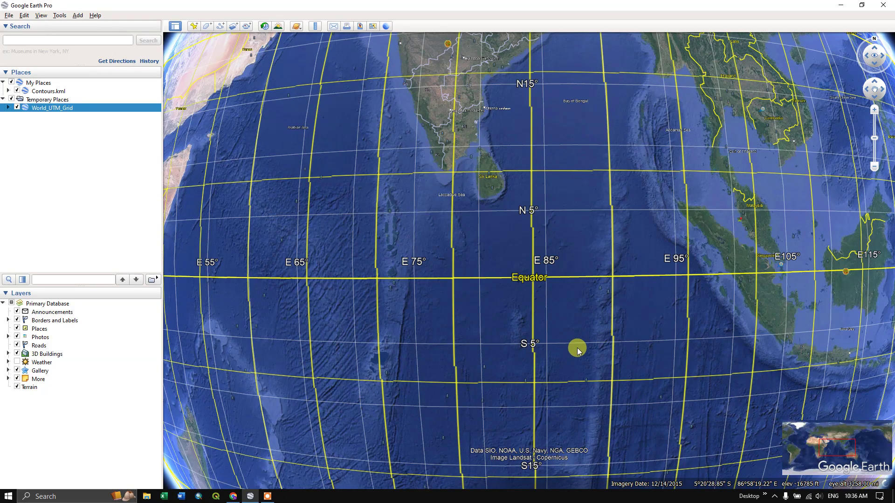
Step: Zoom along the Equator to Sumatra's west coast and turn the lat/long grid off
{"action": "left_click_drag", "start_coordinate": [577, 347], "coordinate": [565, 315]}
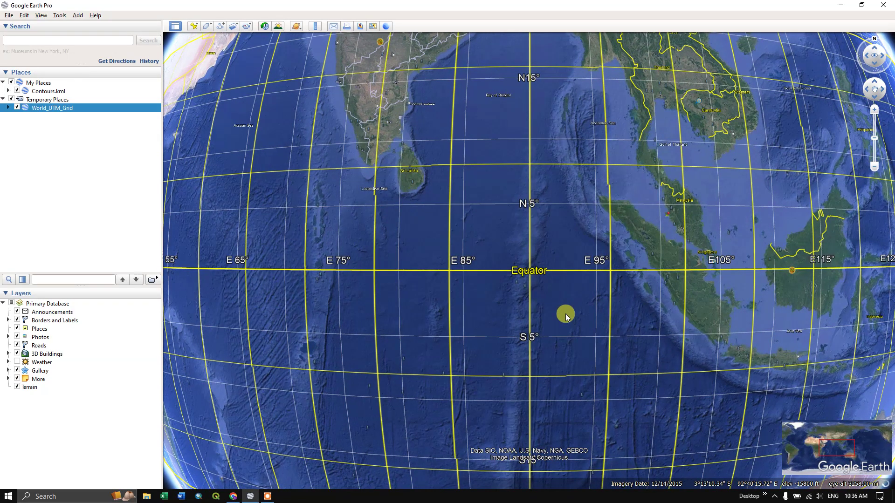
{"action": "scroll", "coordinate": [533, 257], "scroll_direction": "up", "scroll_amount": 2}
{"action": "scroll", "coordinate": [593, 270], "scroll_direction": "up", "scroll_amount": 2}
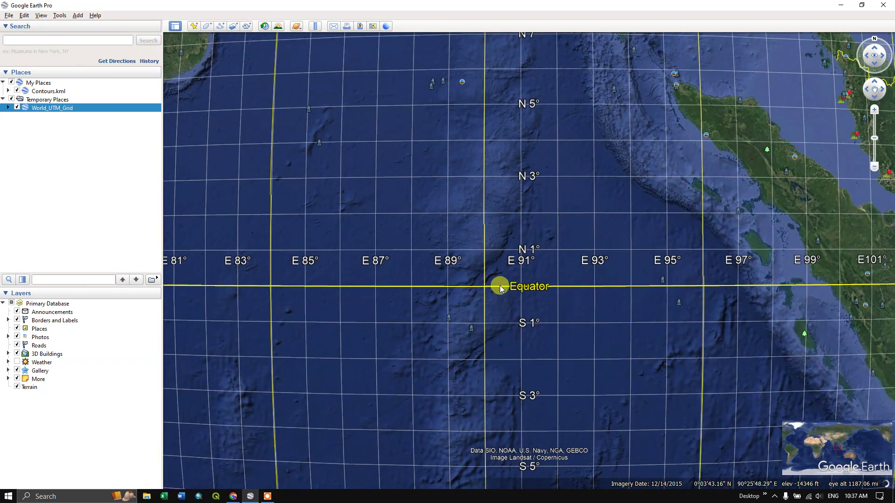
{"action": "scroll", "coordinate": [501, 288], "scroll_direction": "up", "scroll_amount": 2}
{"action": "left_click_drag", "start_coordinate": [541, 285], "coordinate": [306, 276]}
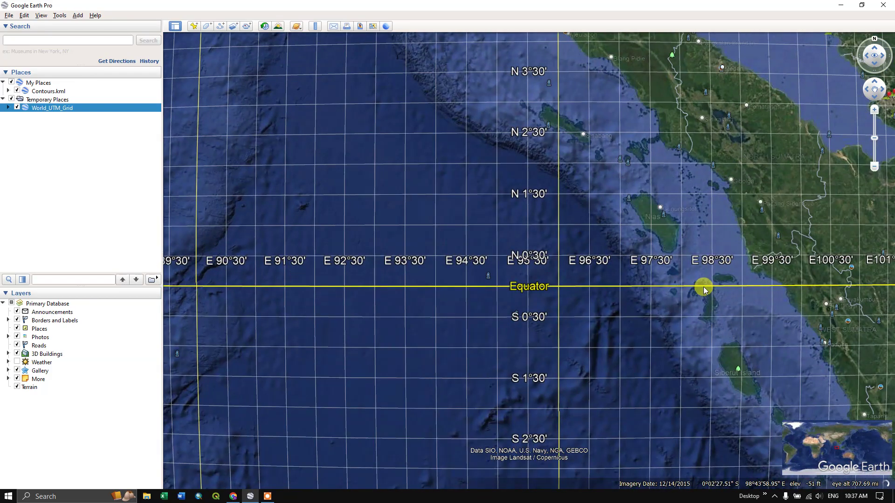
{"action": "left_click", "coordinate": [41, 15]}
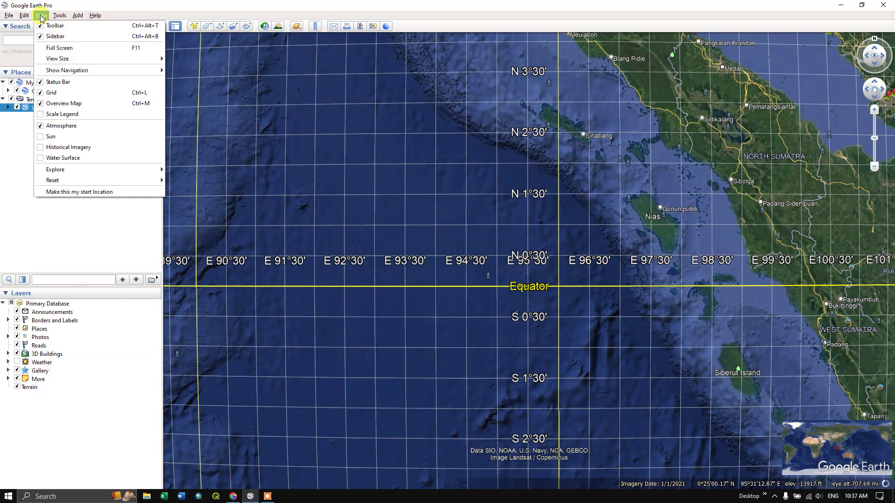
{"action": "left_click", "coordinate": [41, 96]}
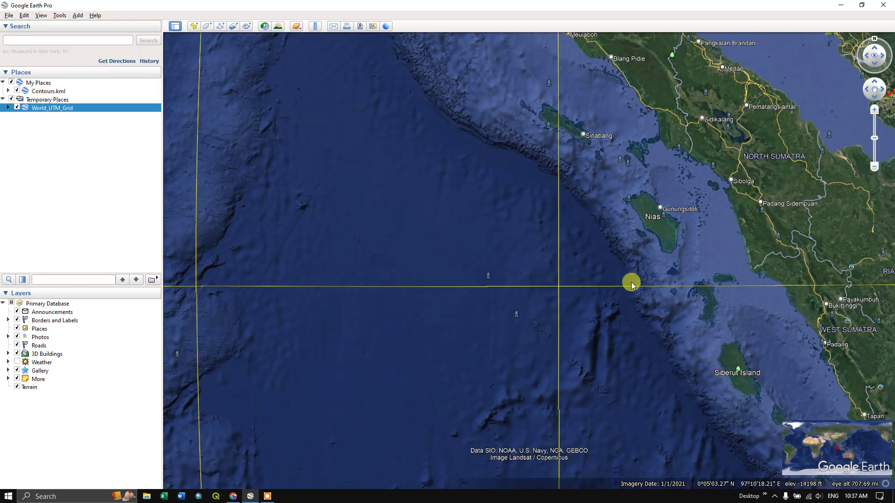
Step: Check the UTM zone attributes near Sibolga, south of Sibolga and west of Nias
{"action": "left_click_drag", "start_coordinate": [663, 222], "coordinate": [476, 259]}
{"action": "left_click", "coordinate": [550, 226]}
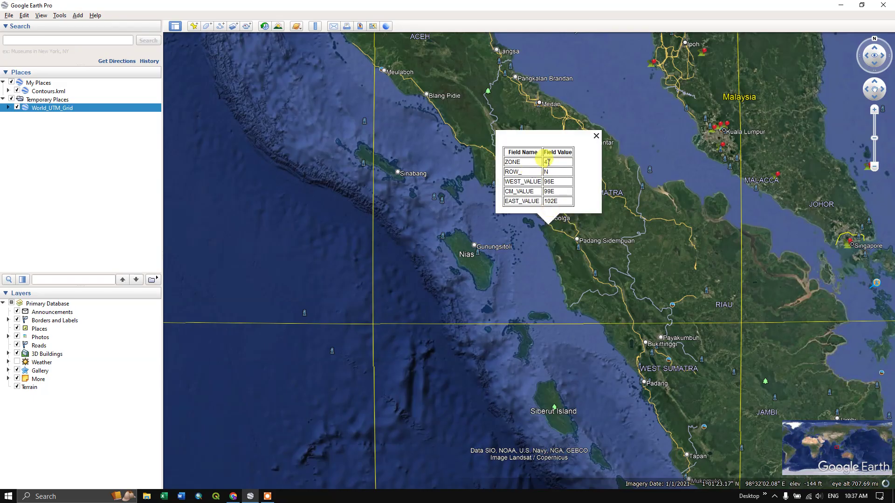
{"action": "left_click", "coordinate": [574, 350]}
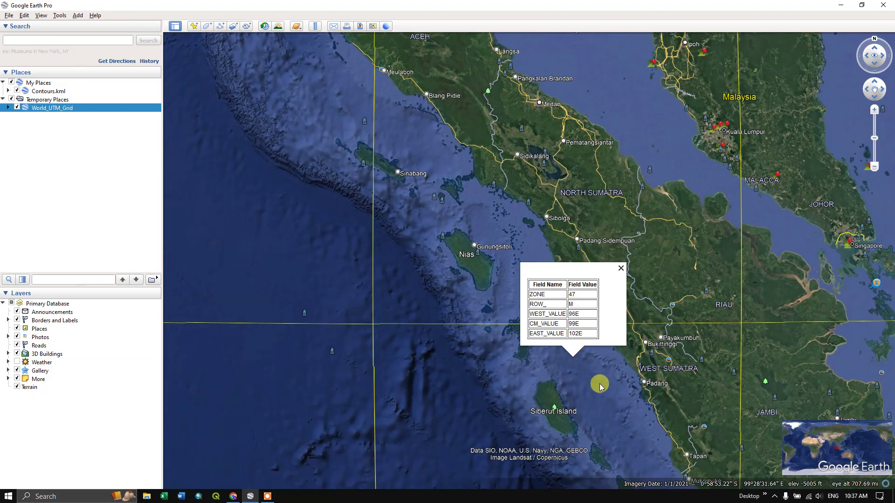
{"action": "left_click", "coordinate": [452, 326]}
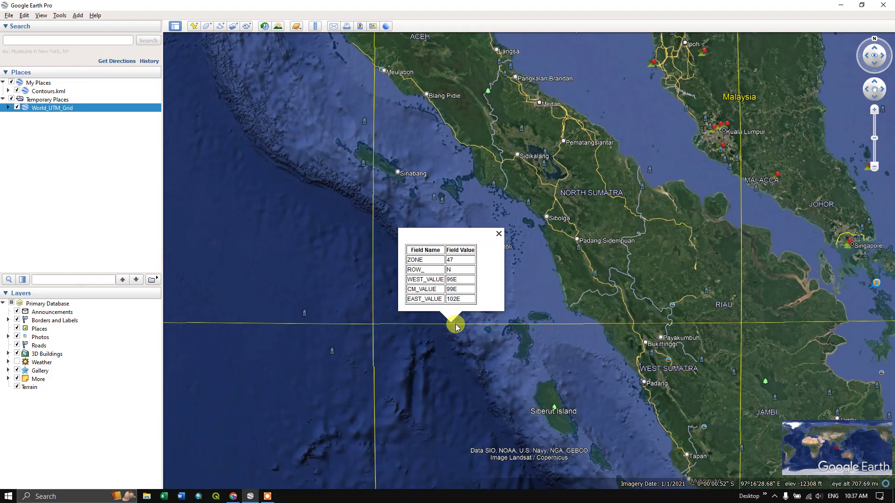
Step: Show the lat/long grid over Sumatra, zoom out slightly, and switch to the browser
{"action": "left_click", "coordinate": [40, 15]}
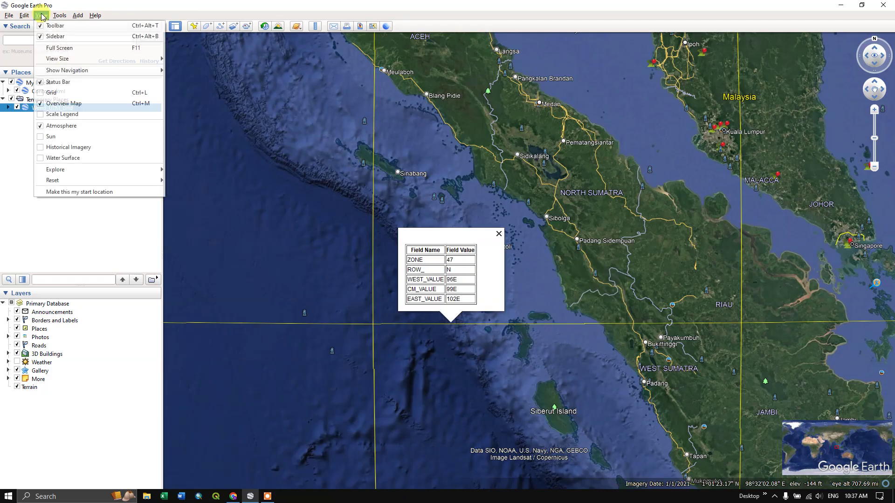
{"action": "left_click", "coordinate": [40, 95]}
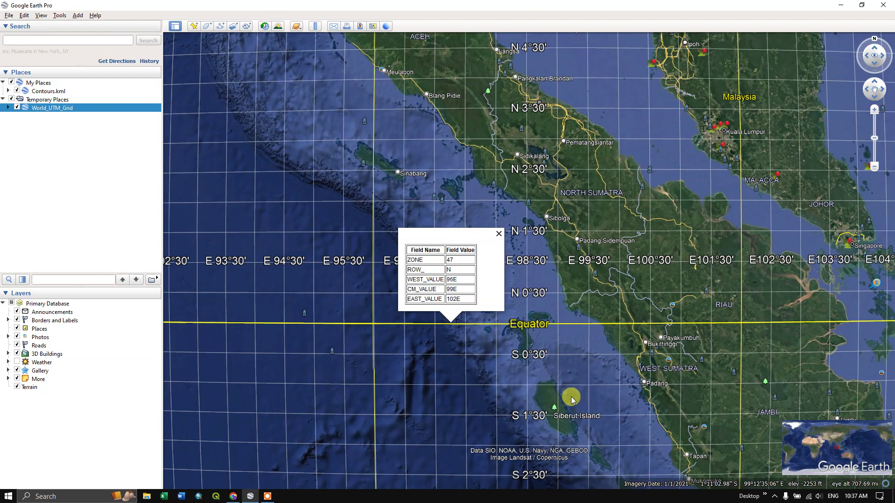
{"action": "scroll", "coordinate": [531, 314], "scroll_direction": "down", "scroll_amount": 2}
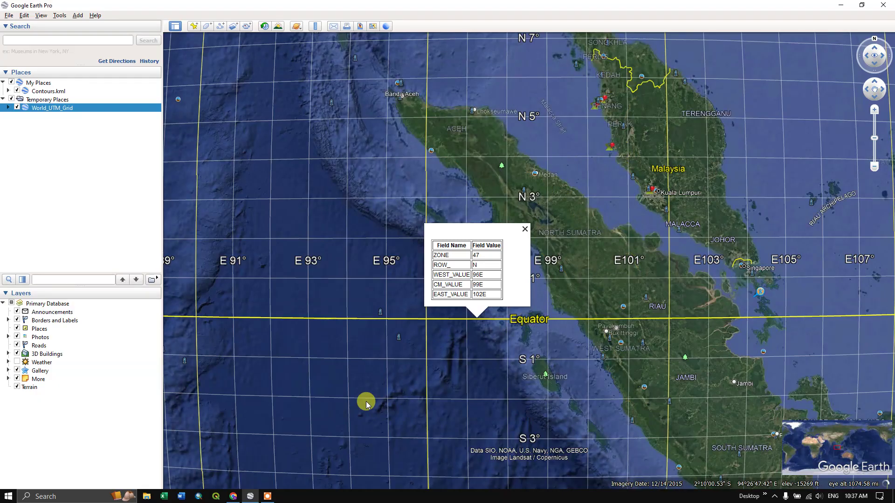
{"action": "key", "text": "alt+Tab"}
Step: Search Google for 'utm zone download'
{"action": "left_click", "coordinate": [402, 189]}
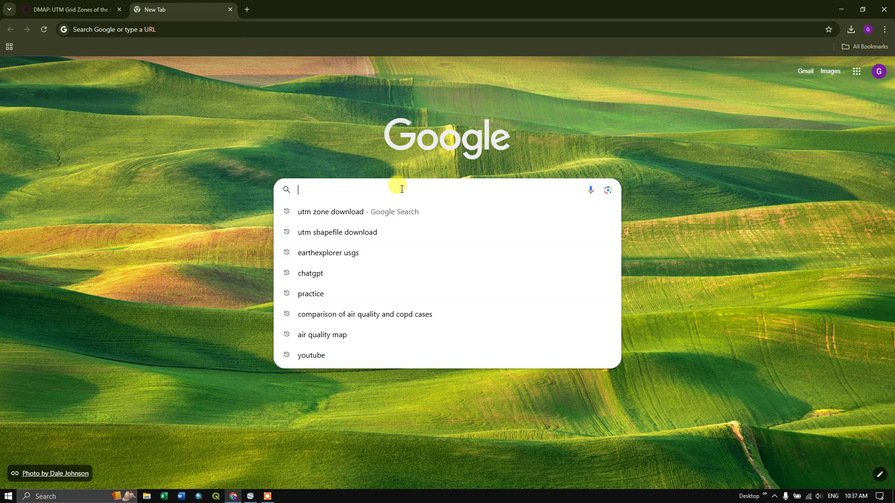
{"action": "left_click", "coordinate": [339, 217]}
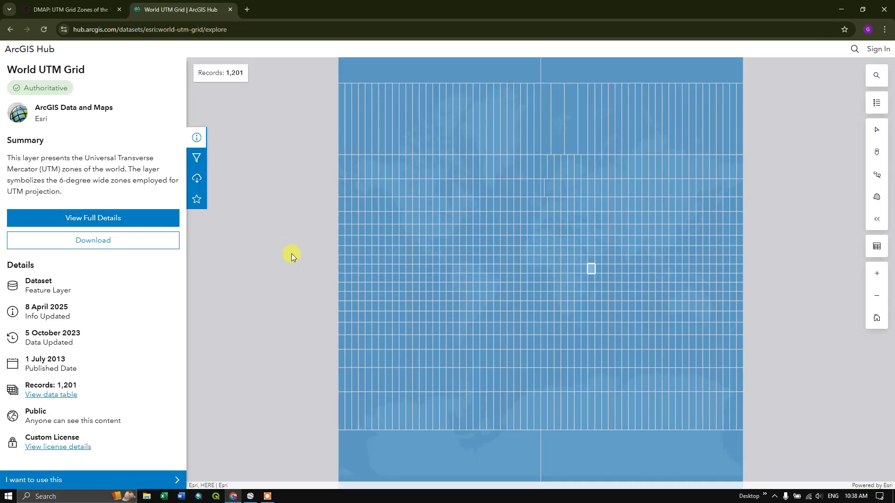
Step: Request the World UTM Grid KML download and check the UTM Zone 34 cell popup
{"action": "left_click", "coordinate": [103, 246]}
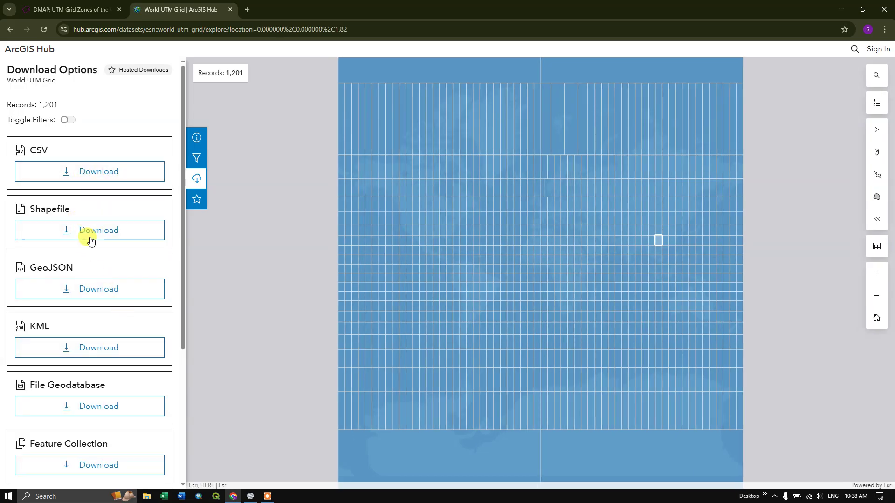
{"action": "left_click", "coordinate": [104, 353]}
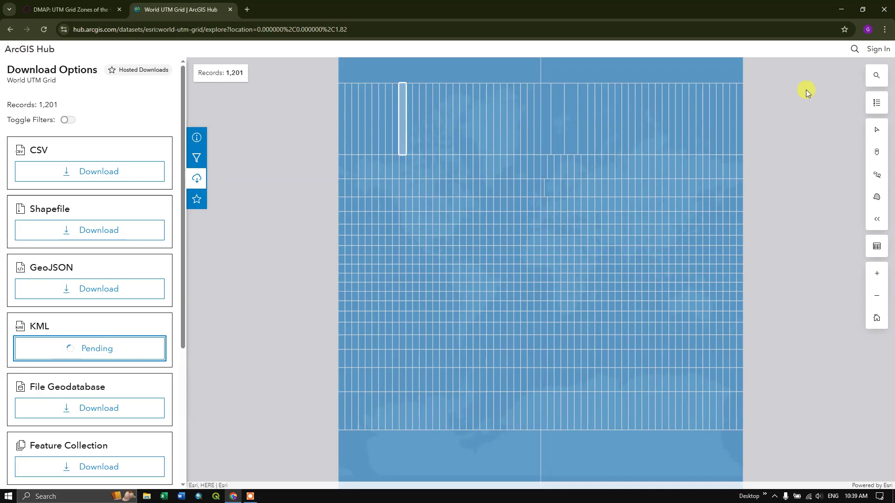
{"action": "left_click", "coordinate": [563, 250]}
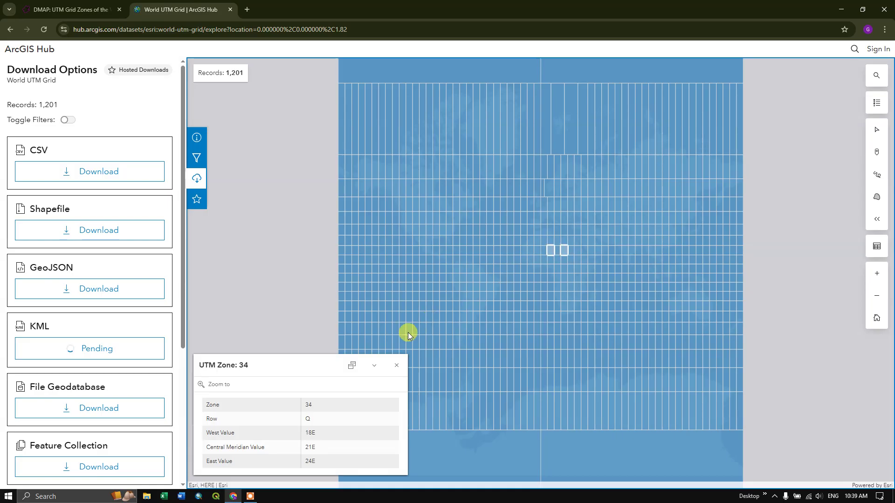
{"action": "left_click", "coordinate": [397, 365]}
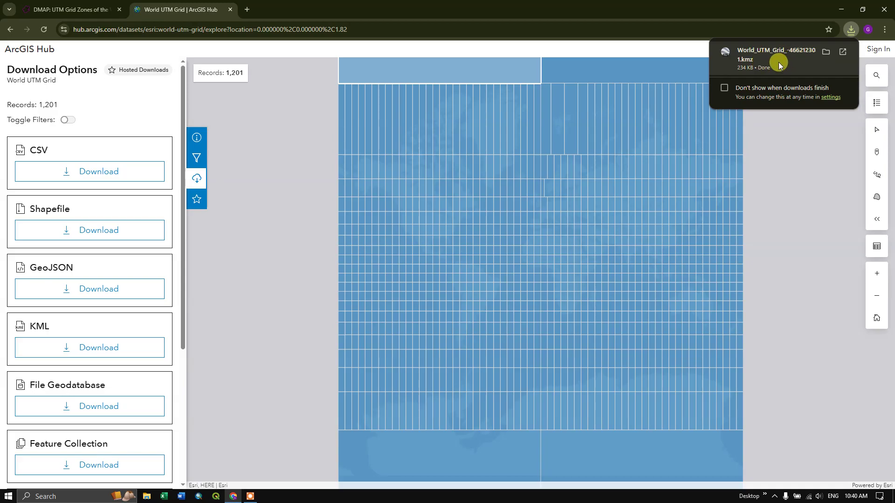
Step: Open the downloaded World_UTM_Grid file in Google Earth Pro
{"action": "left_click", "coordinate": [749, 54]}
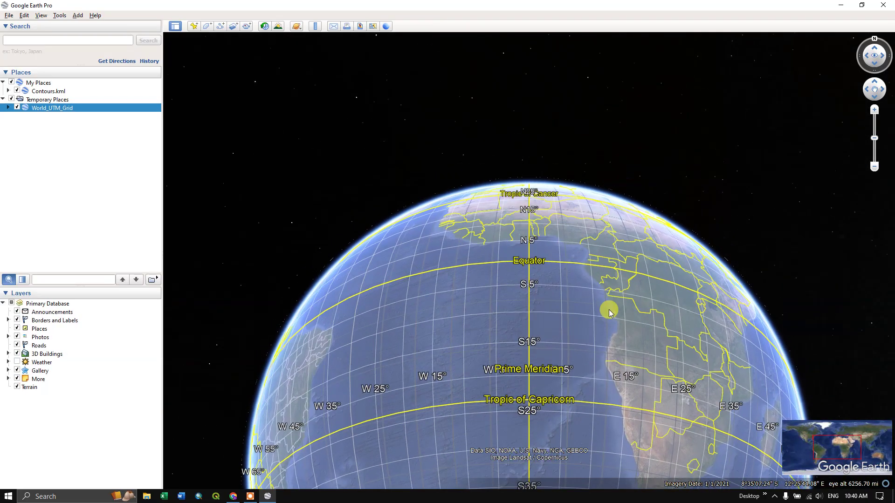
{"action": "left_click", "coordinate": [45, 17]}
Step: Hide the lat/long grid, fly to Arabia and view the zone 38 cell attributes
{"action": "left_click", "coordinate": [41, 93]}
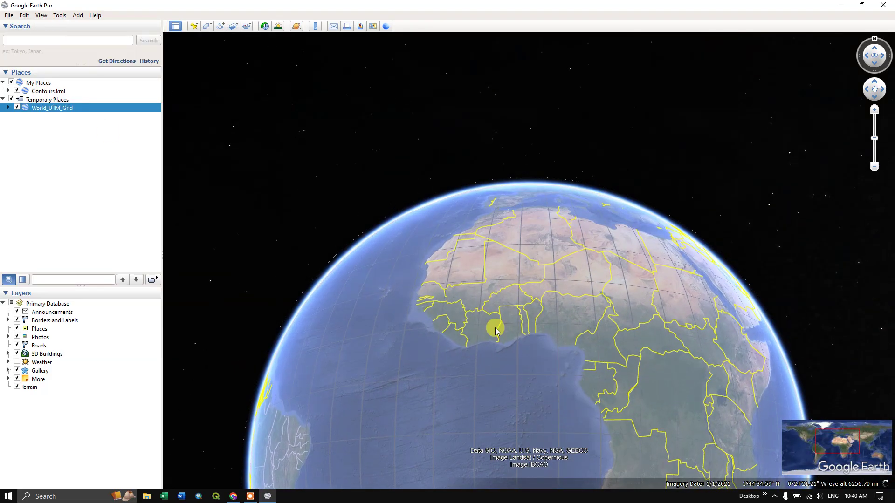
{"action": "scroll", "coordinate": [492, 326], "scroll_direction": "down", "scroll_amount": 5}
{"action": "left_click_drag", "start_coordinate": [546, 358], "coordinate": [465, 362]}
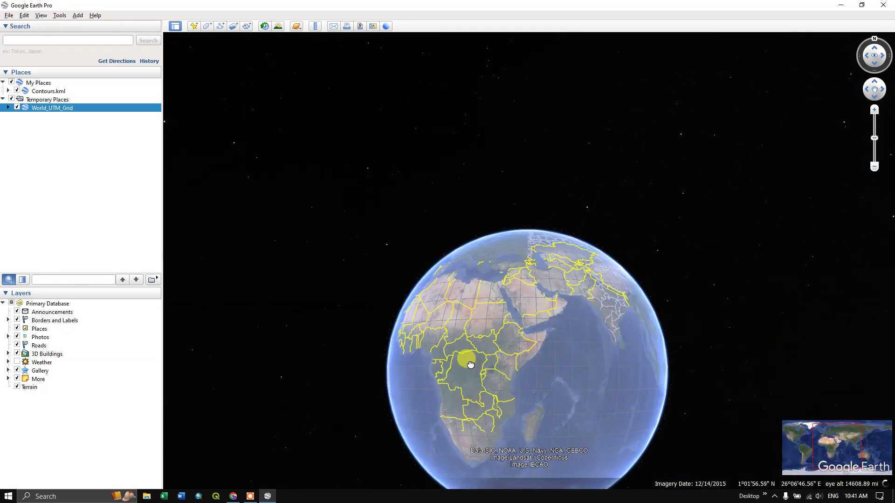
{"action": "double_click", "coordinate": [521, 313]}
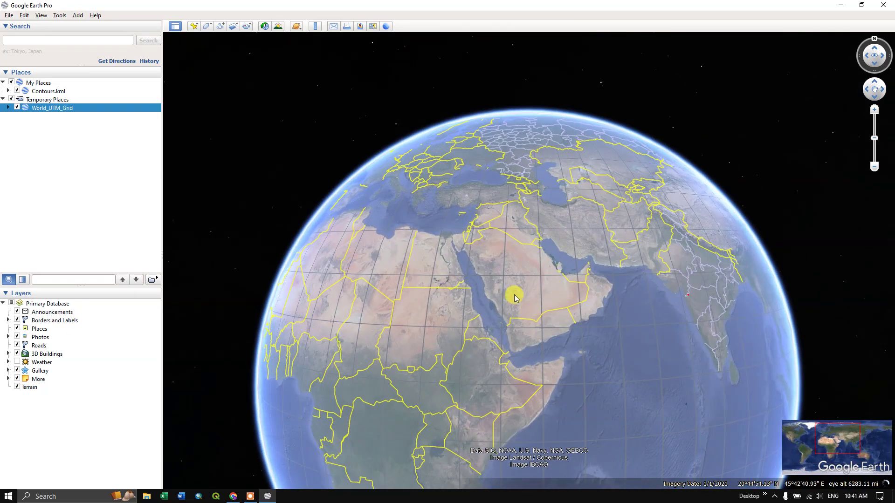
{"action": "left_click", "coordinate": [529, 303]}
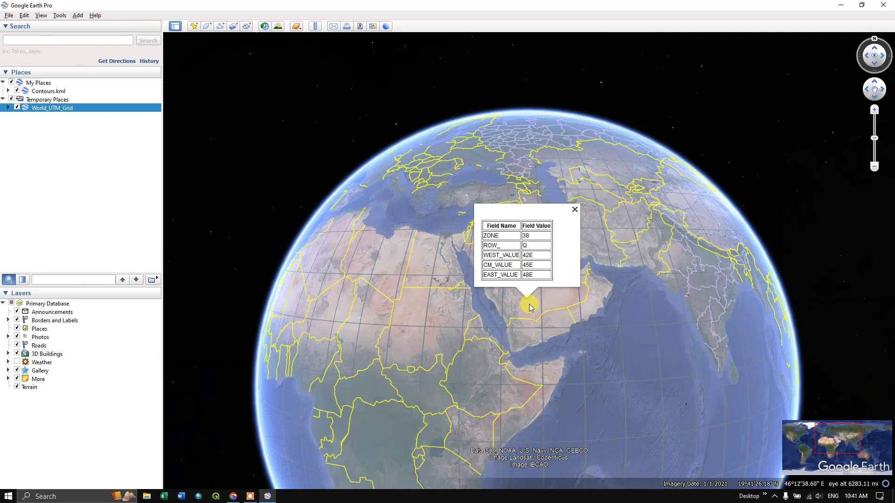
{"action": "left_click", "coordinate": [576, 210]}
Step: Open the World_UTM_Grid Properties on the Style, Color tab and choose a line colour
{"action": "right_click", "coordinate": [68, 111]}
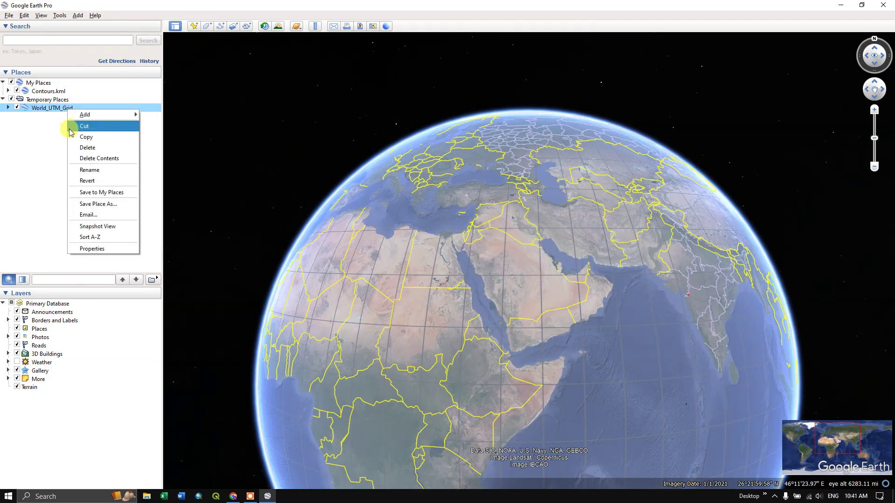
{"action": "left_click", "coordinate": [116, 248]}
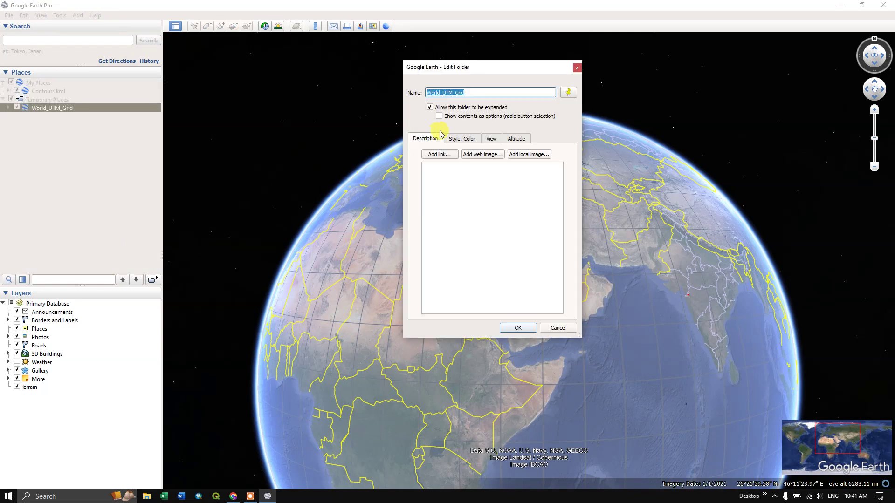
{"action": "left_click", "coordinate": [461, 140]}
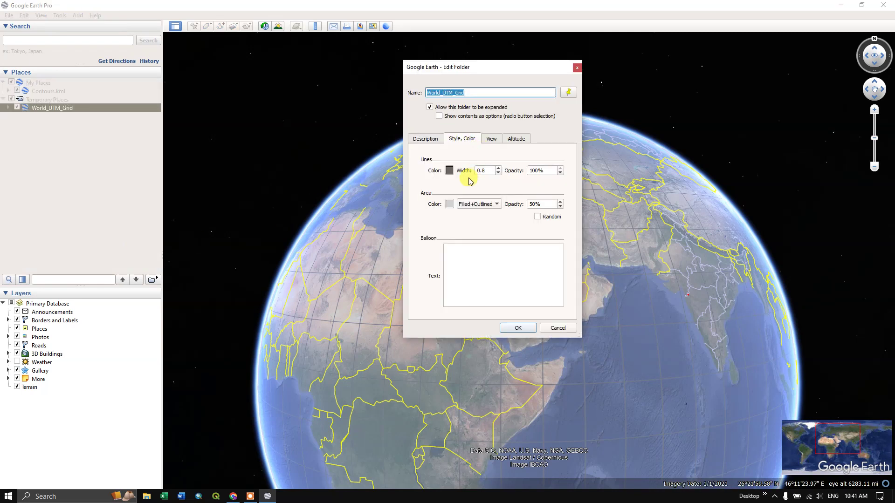
{"action": "left_click_drag", "start_coordinate": [481, 73], "coordinate": [450, 72]}
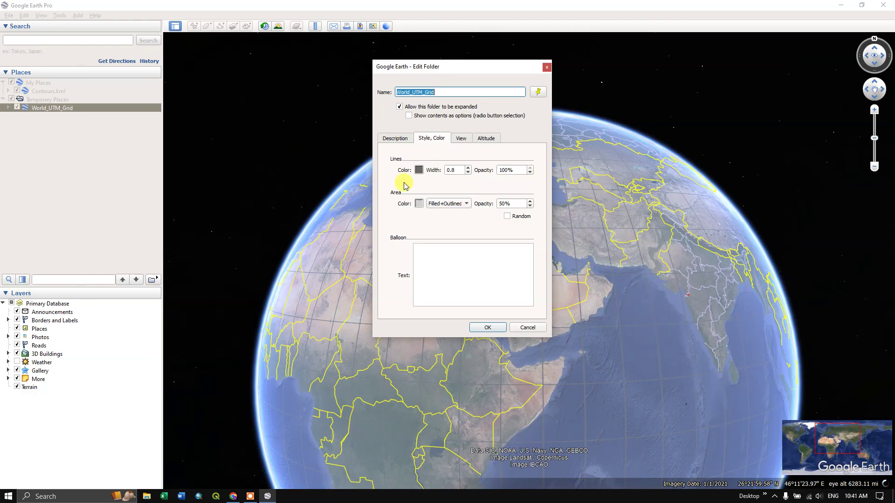
{"action": "left_click", "coordinate": [419, 170]}
Step: Set the grid line colour to yellow and the area opacity to 10
{"action": "left_click", "coordinate": [443, 159]}
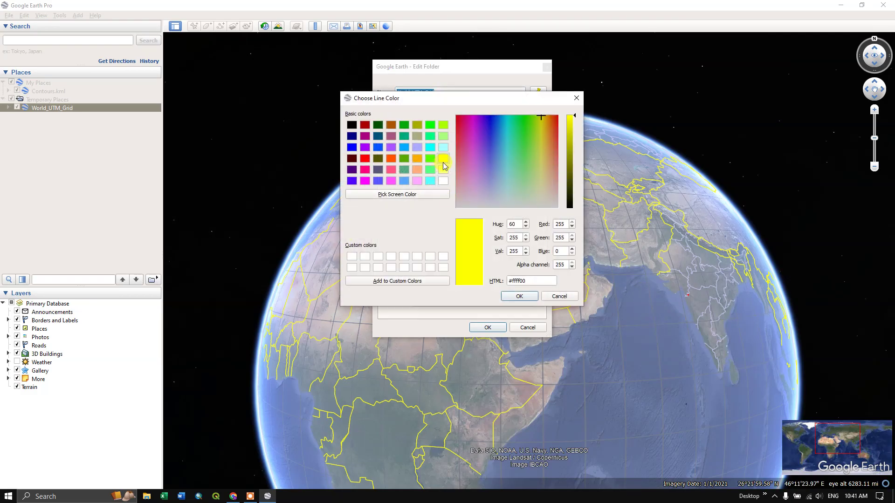
{"action": "left_click", "coordinate": [534, 295]}
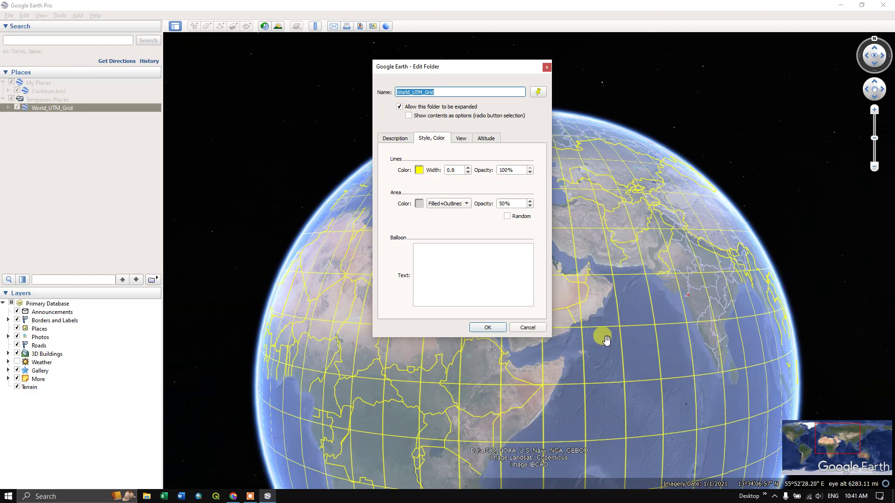
{"action": "left_click", "coordinate": [503, 204]}
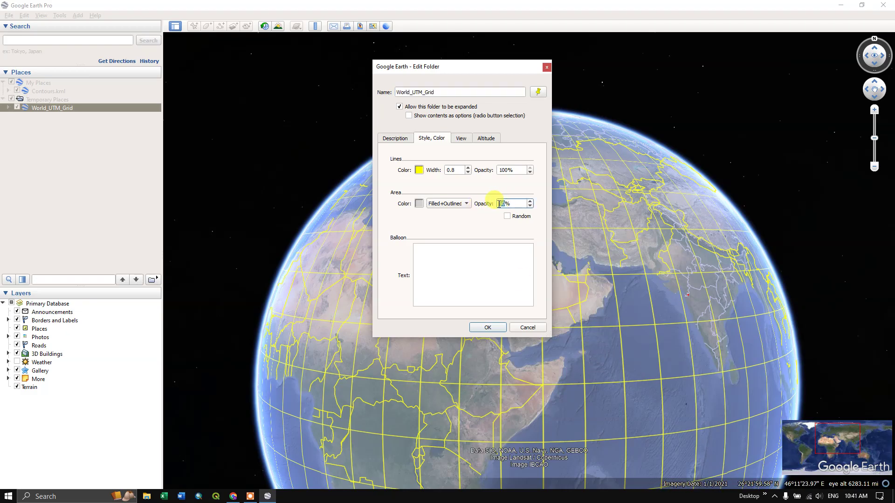
{"action": "type", "text": "10"}
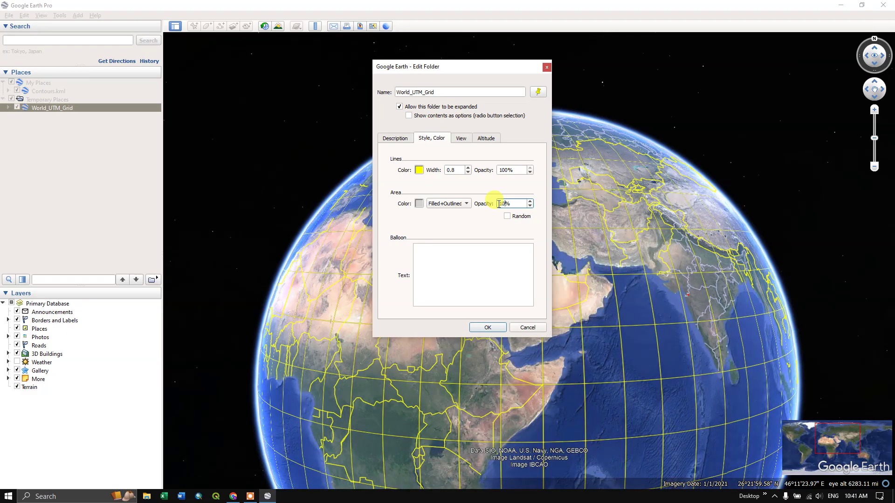
Step: Apply the new grid style and zoom out over India to view it
{"action": "left_click", "coordinate": [502, 326]}
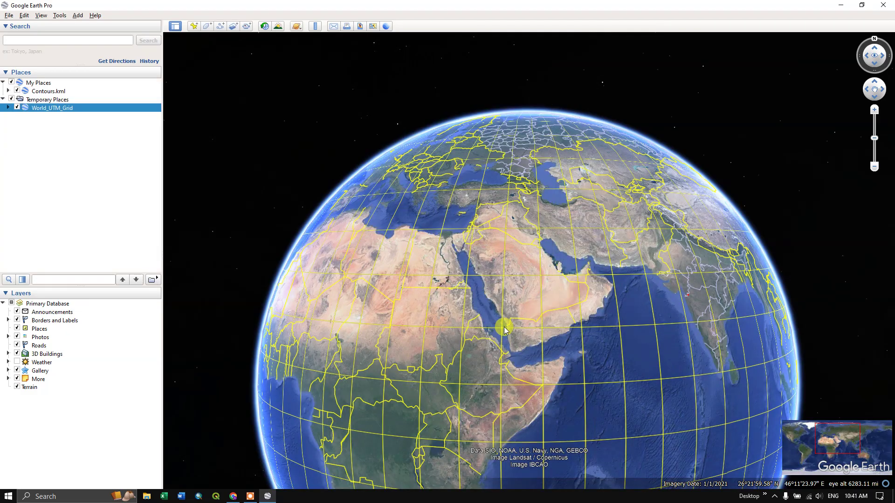
{"action": "left_click_drag", "start_coordinate": [628, 339], "coordinate": [496, 338]}
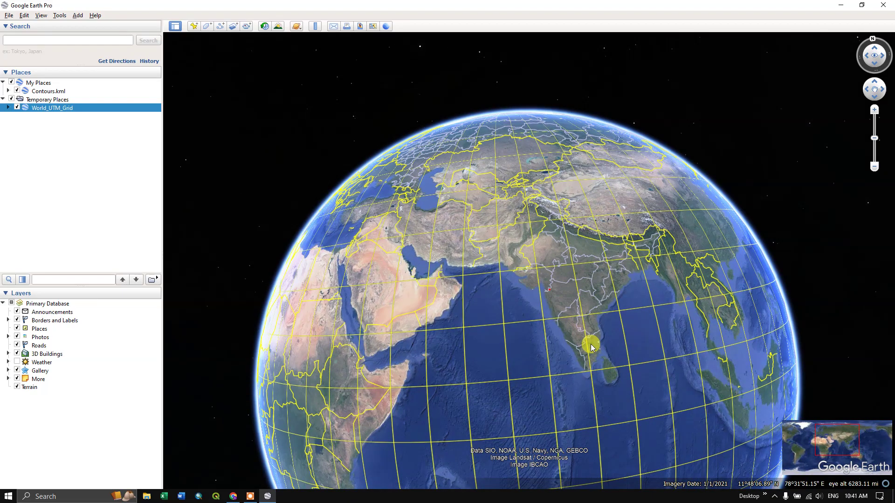
{"action": "scroll", "coordinate": [495, 286], "scroll_direction": "down", "scroll_amount": 2}
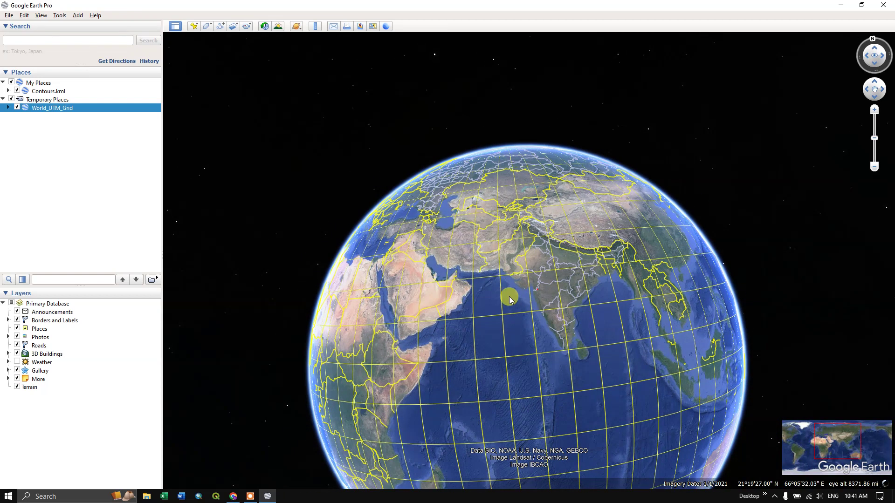
{"action": "scroll", "coordinate": [510, 300], "scroll_direction": "down", "scroll_amount": 2}
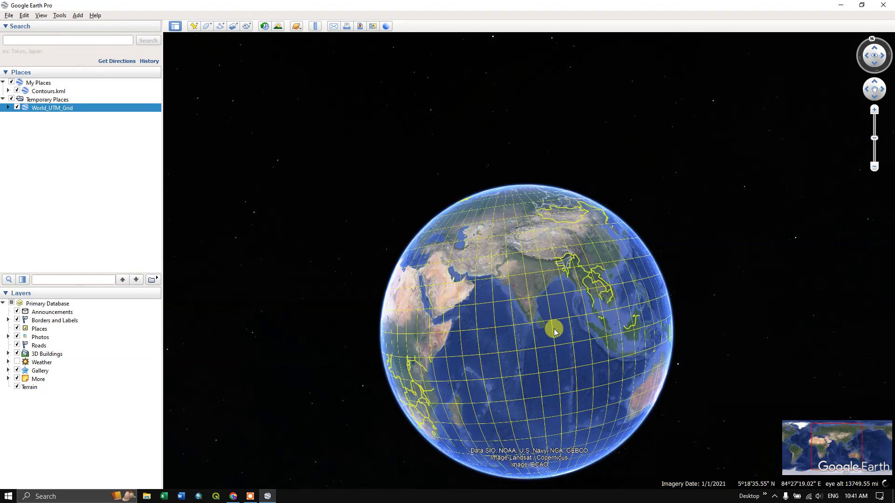